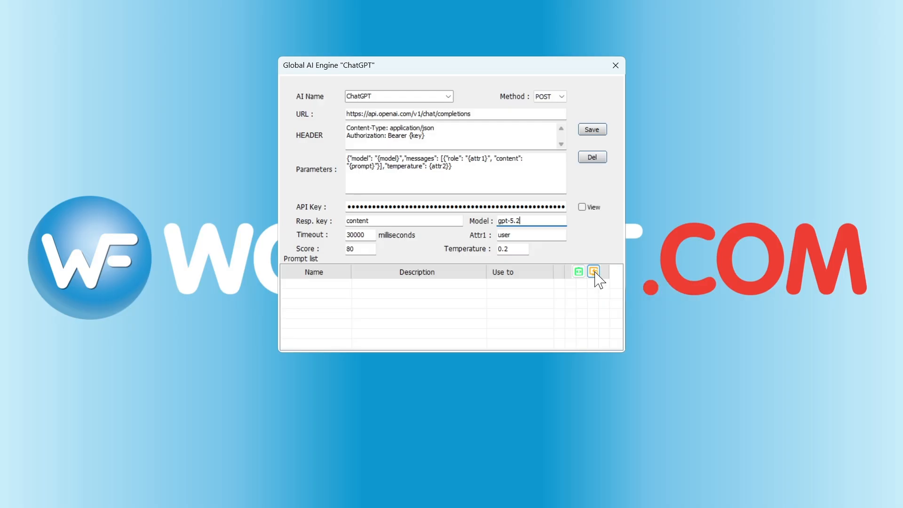
Load the predefined prompts into the global ChatGPT engine and save the engine's settings.
{"action": "left_click", "coordinate": [594, 272]}
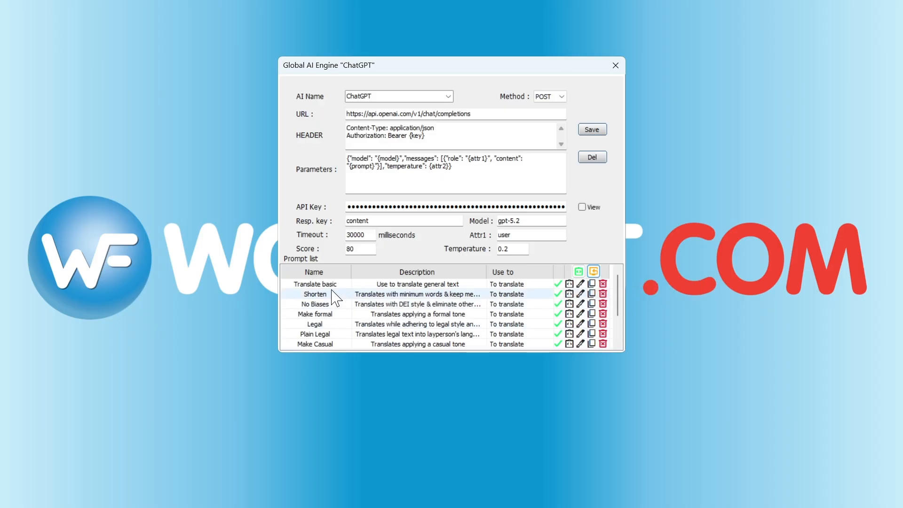
{"action": "scroll", "coordinate": [335, 298], "scroll_direction": "down", "scroll_amount": 2}
{"action": "scroll", "coordinate": [335, 298], "scroll_direction": "up", "scroll_amount": 2}
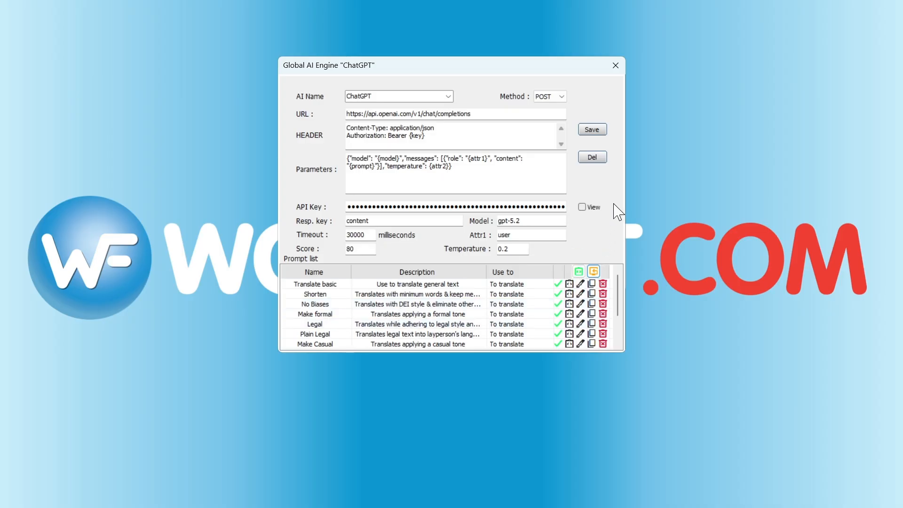
{"action": "left_click", "coordinate": [594, 130]}
{"action": "left_click", "coordinate": [618, 64]}
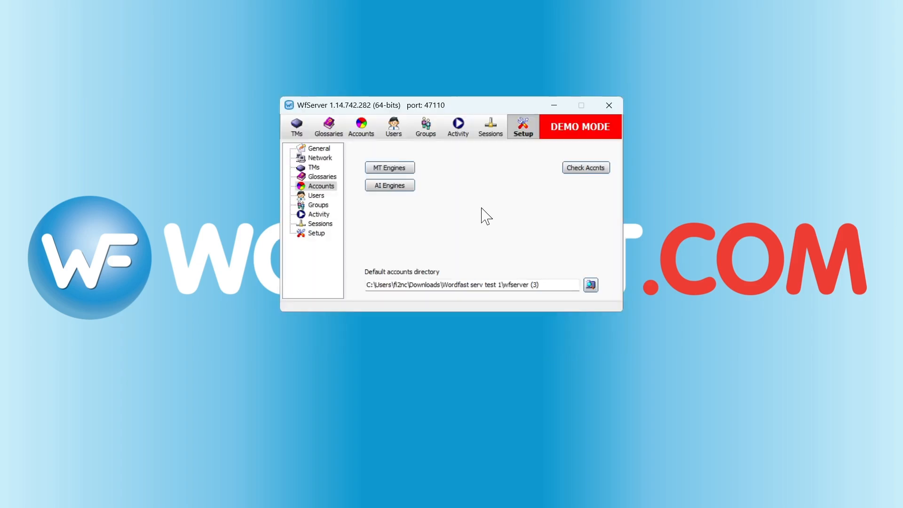
Open the AI engine settings of the en2es account and paste the API key for ChatGPT.
{"action": "left_click", "coordinate": [360, 129]}
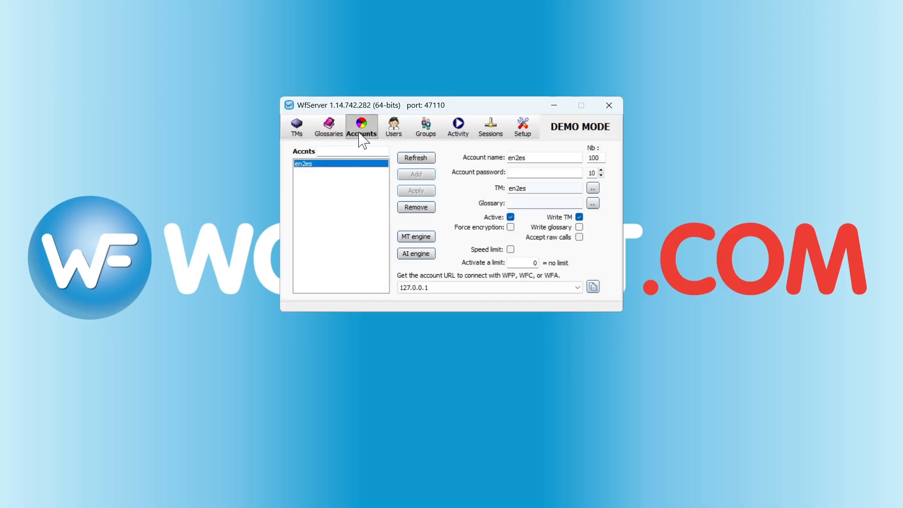
{"action": "left_click", "coordinate": [418, 255]}
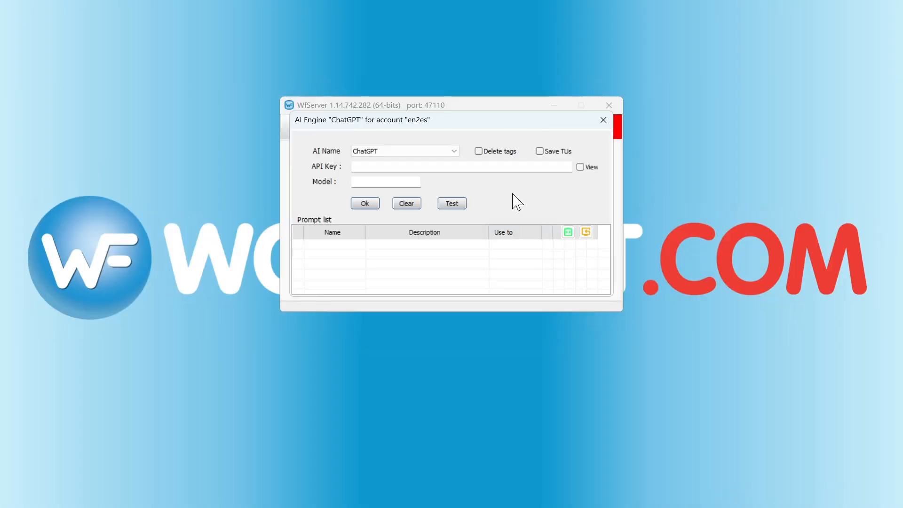
{"action": "left_click", "coordinate": [494, 166]}
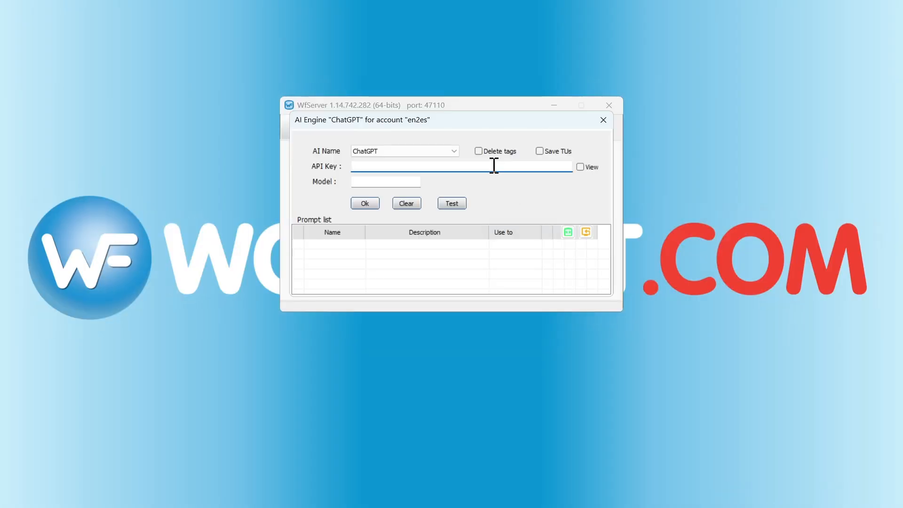
{"action": "key", "text": "ctrl+v"}
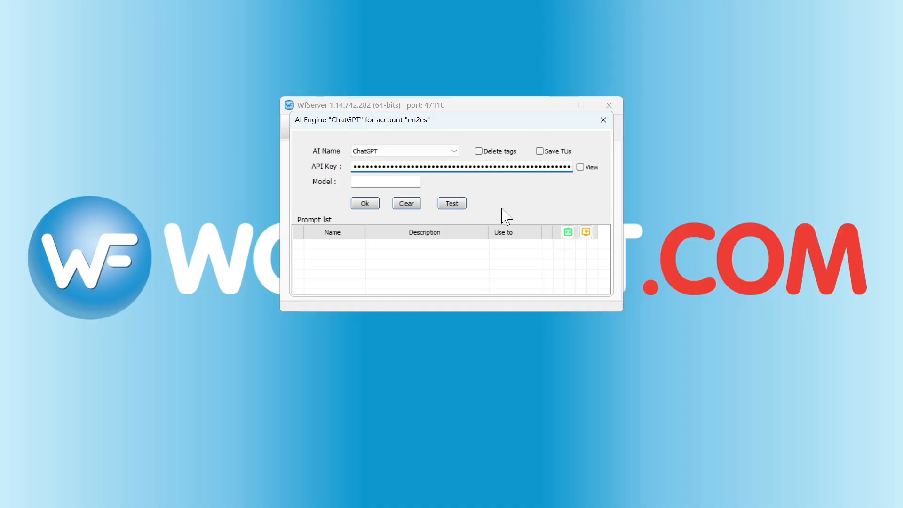
Load the predefined prompts for the en2es account's ChatGPT engine and enable the Translate basic prompt.
{"action": "left_click", "coordinate": [586, 232]}
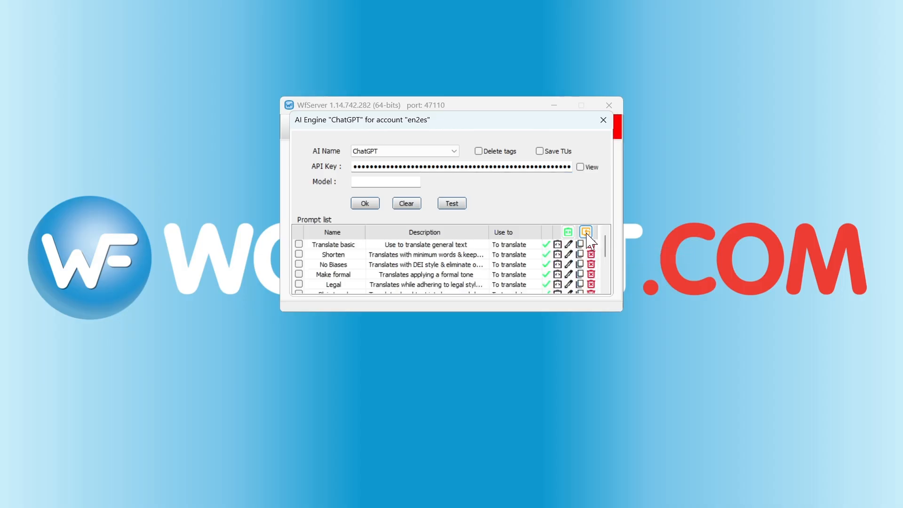
{"action": "scroll", "coordinate": [393, 288], "scroll_direction": "down", "scroll_amount": 2}
{"action": "scroll", "coordinate": [390, 288], "scroll_direction": "up", "scroll_amount": 2}
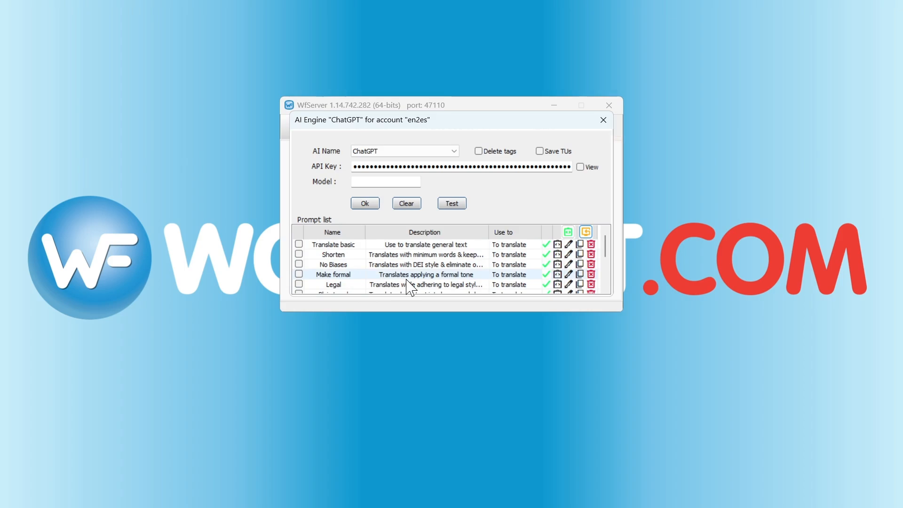
{"action": "left_click", "coordinate": [299, 244]}
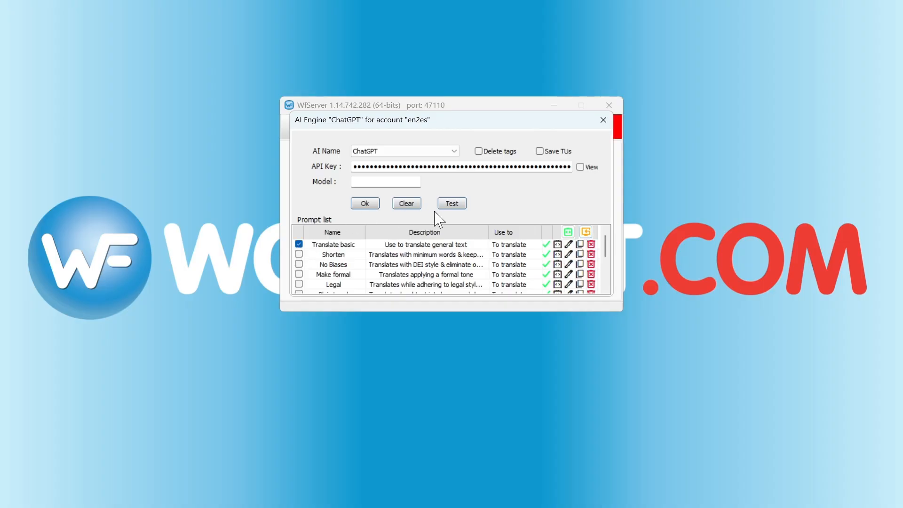
Test the account's ChatGPT engine and accept its settings.
{"action": "left_click", "coordinate": [459, 205]}
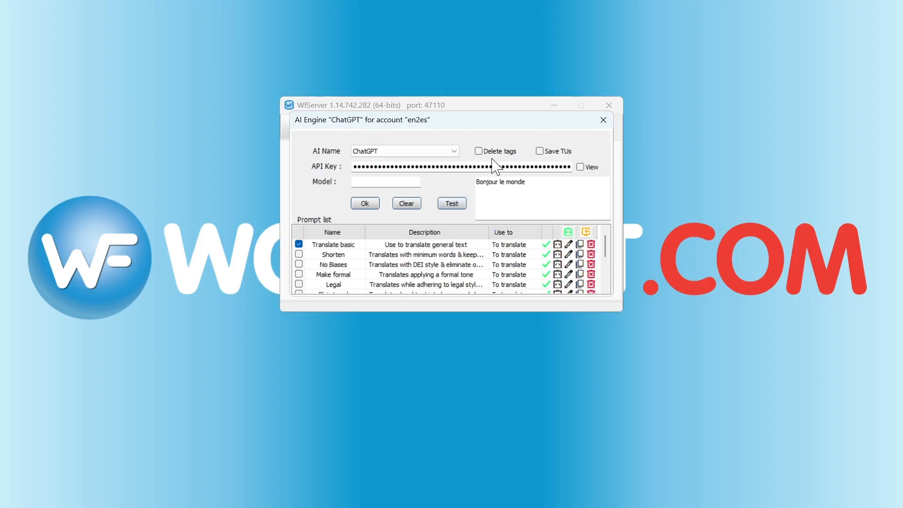
{"action": "left_click", "coordinate": [365, 203]}
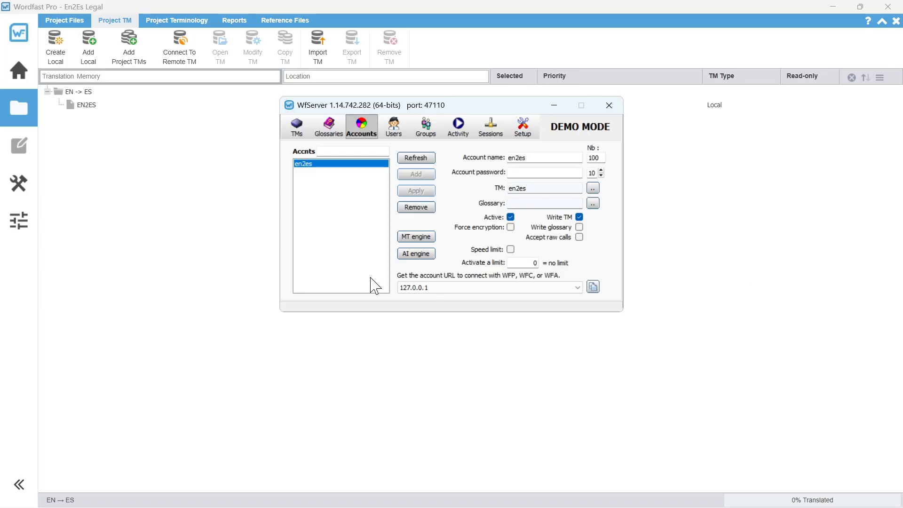
Switch to Wordfast Pro and start a remote TM connection of type WF Server for the En2Es Legal project.
{"action": "left_click", "coordinate": [149, 259]}
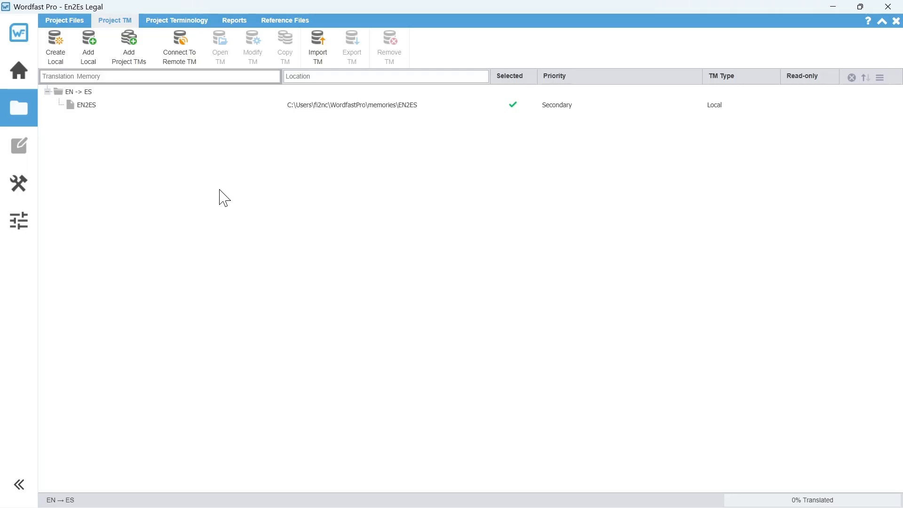
{"action": "left_click", "coordinate": [181, 47]}
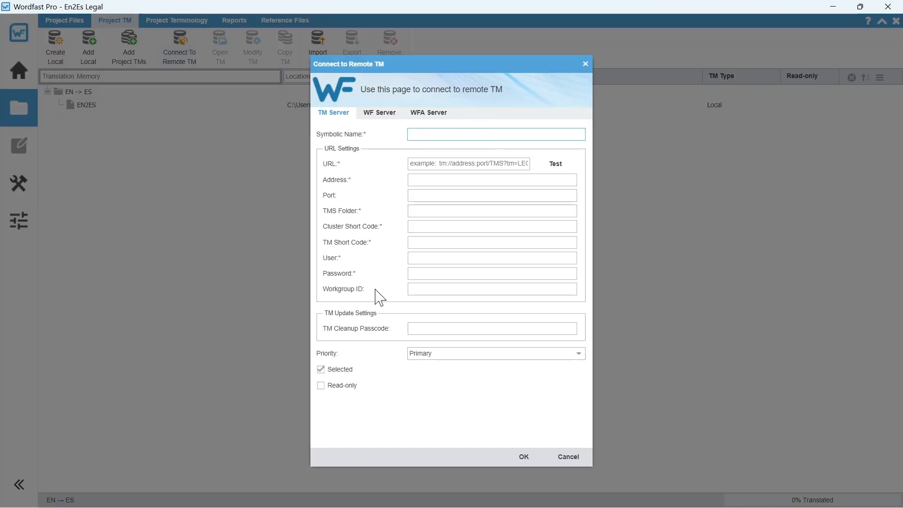
{"action": "left_click", "coordinate": [383, 115]}
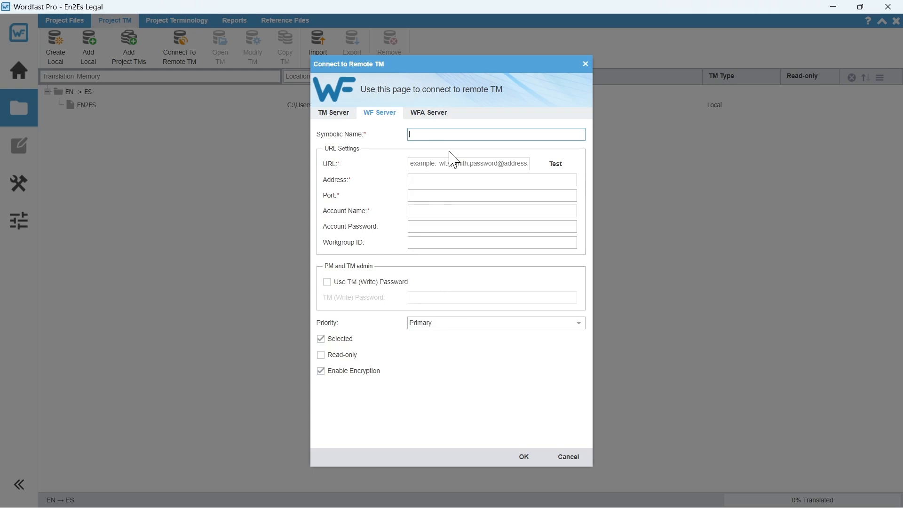
Switch to WfServer and copy the en2es account's wf:// connection URL for address 127.0.0.1.
{"action": "key", "text": "alt+Tab"}
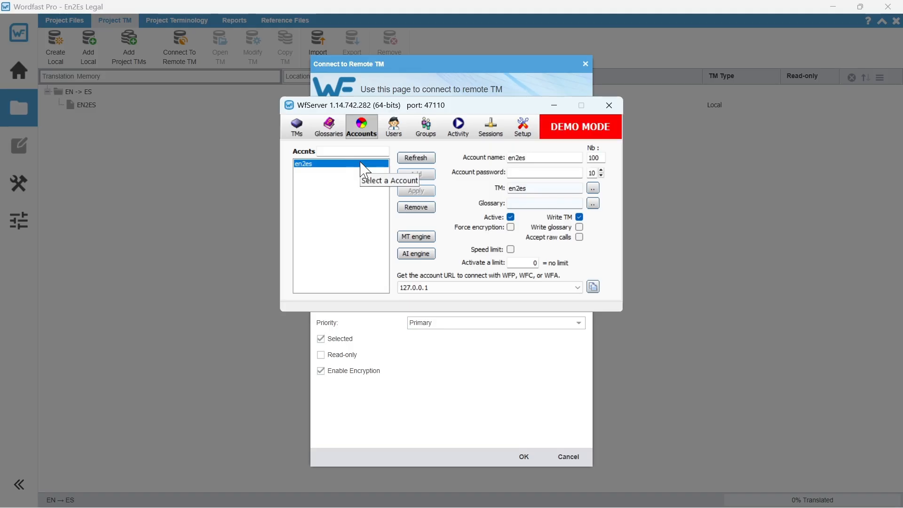
{"action": "left_click", "coordinate": [578, 287]}
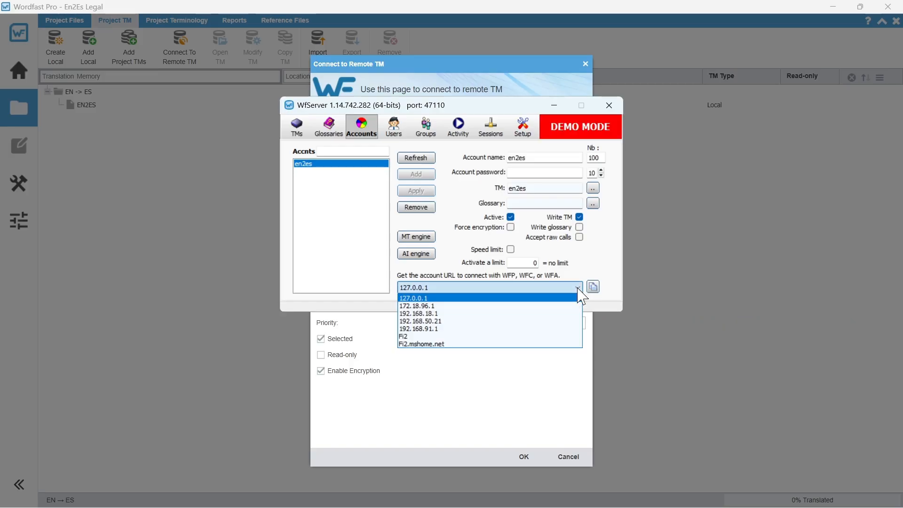
{"action": "left_click", "coordinate": [581, 289]}
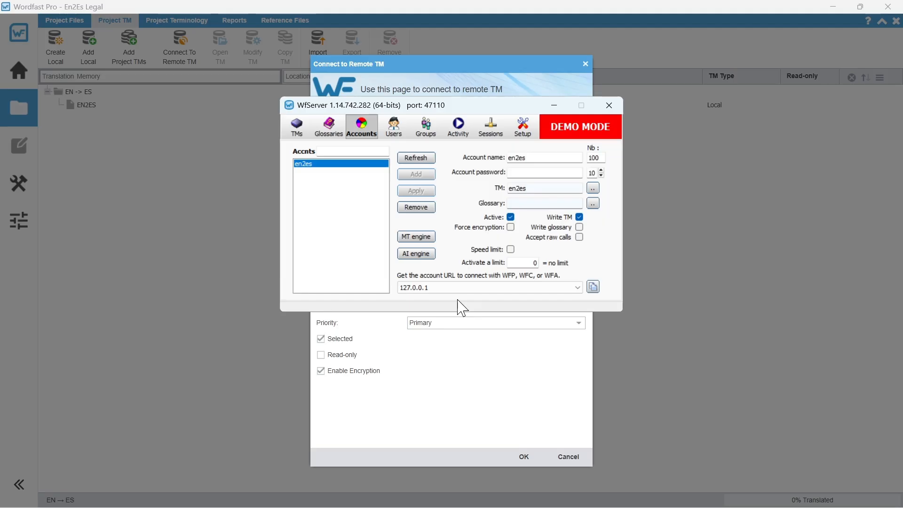
{"action": "left_click", "coordinate": [595, 288]}
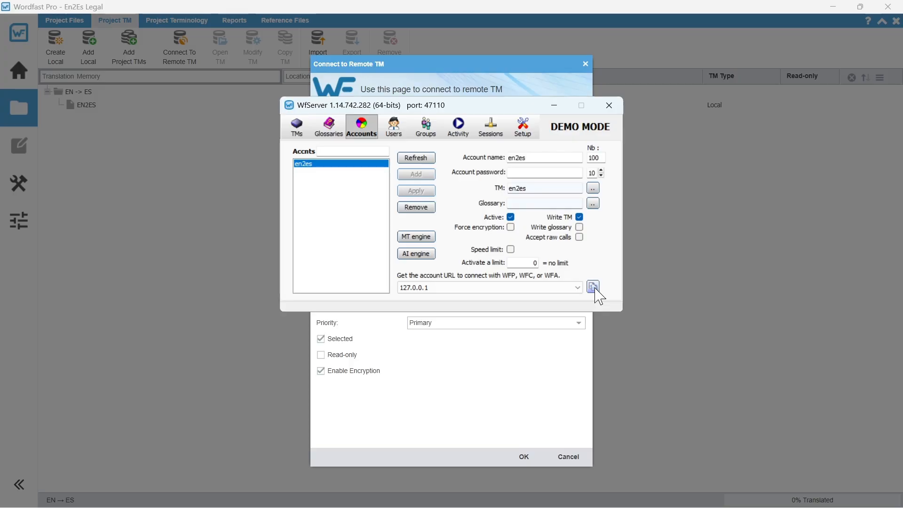
{"action": "left_click", "coordinate": [595, 288]}
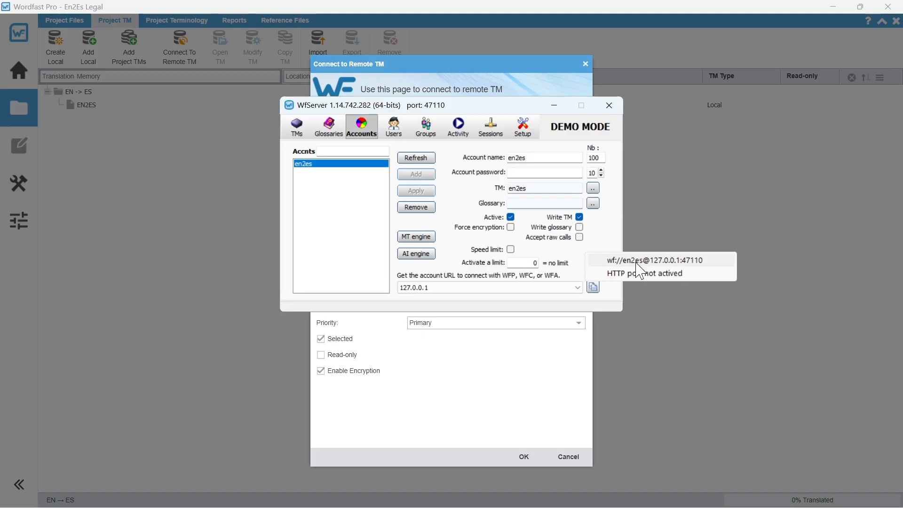
{"action": "left_click", "coordinate": [656, 261]}
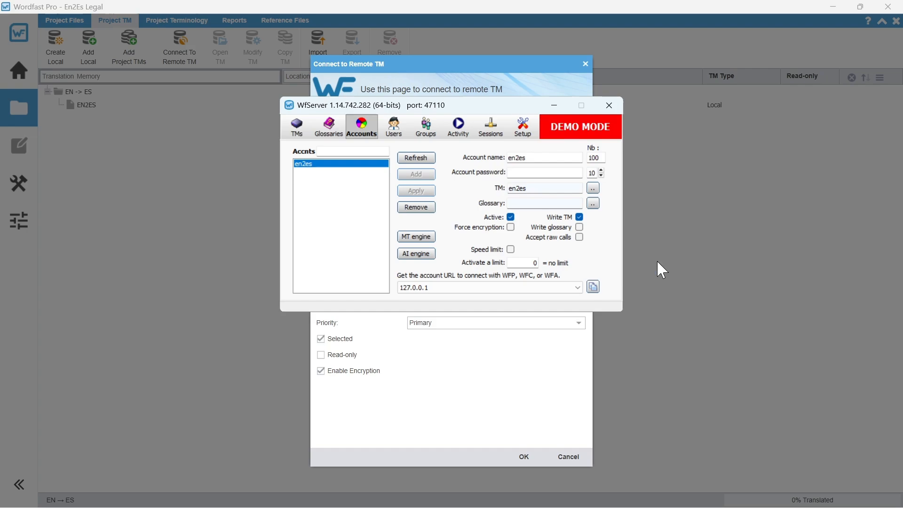
{"action": "left_click", "coordinate": [481, 77]}
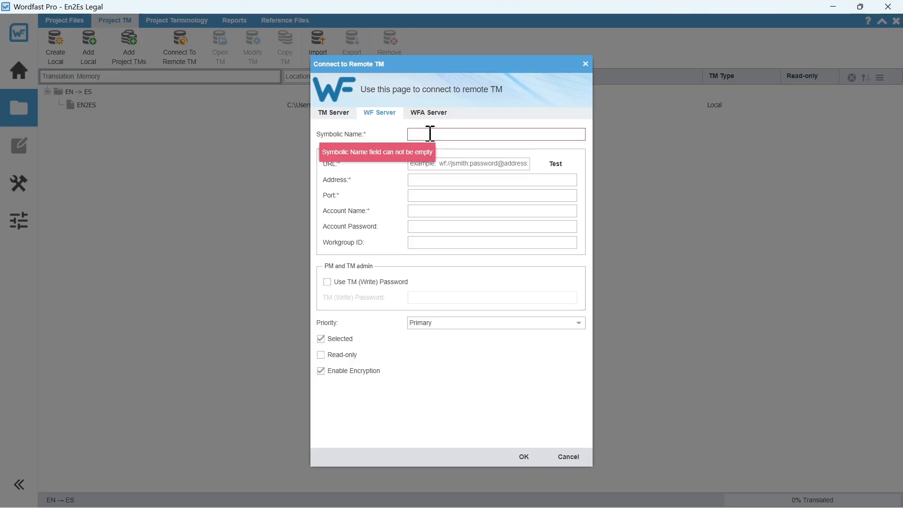
{"action": "left_click", "coordinate": [449, 162]}
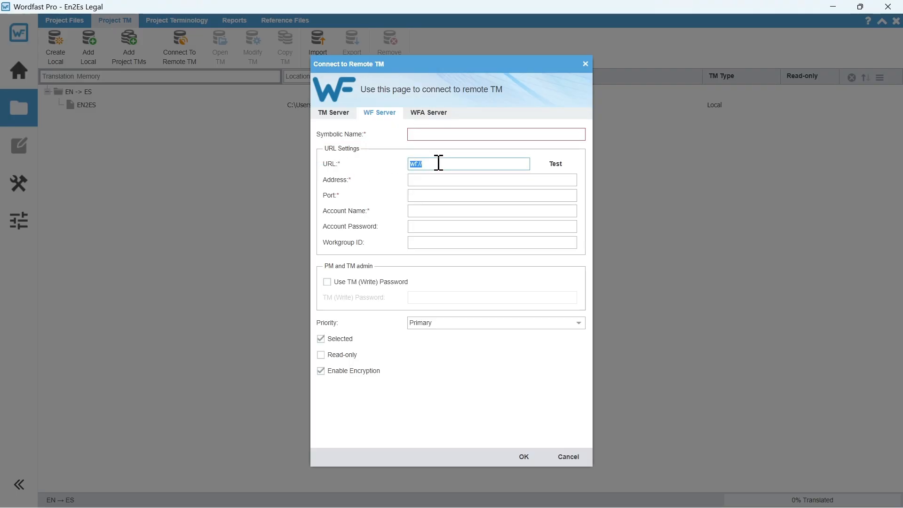
{"action": "key", "text": "ctrl+v"}
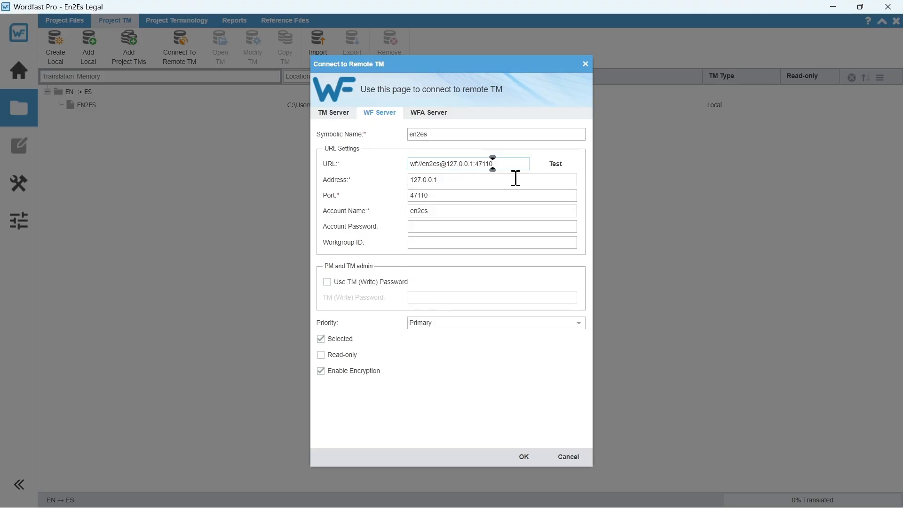
{"action": "left_click", "coordinate": [559, 167]}
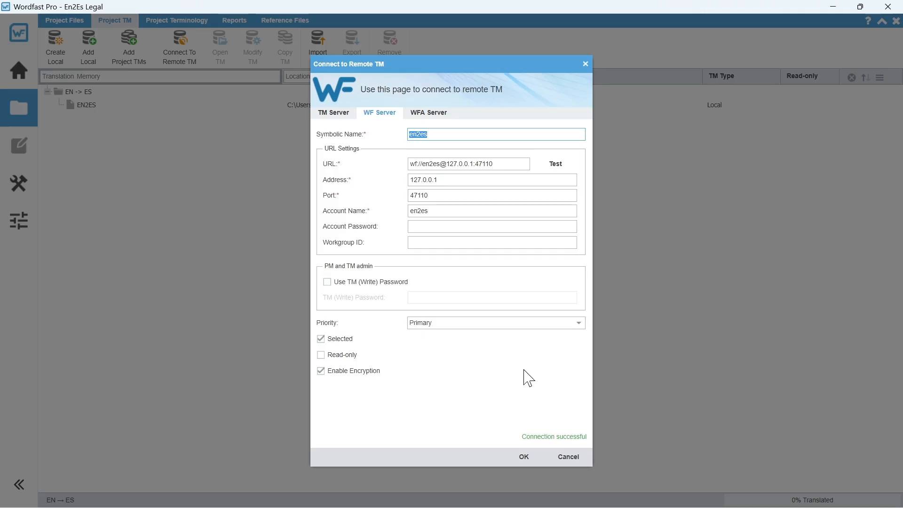
{"action": "left_click", "coordinate": [522, 461]}
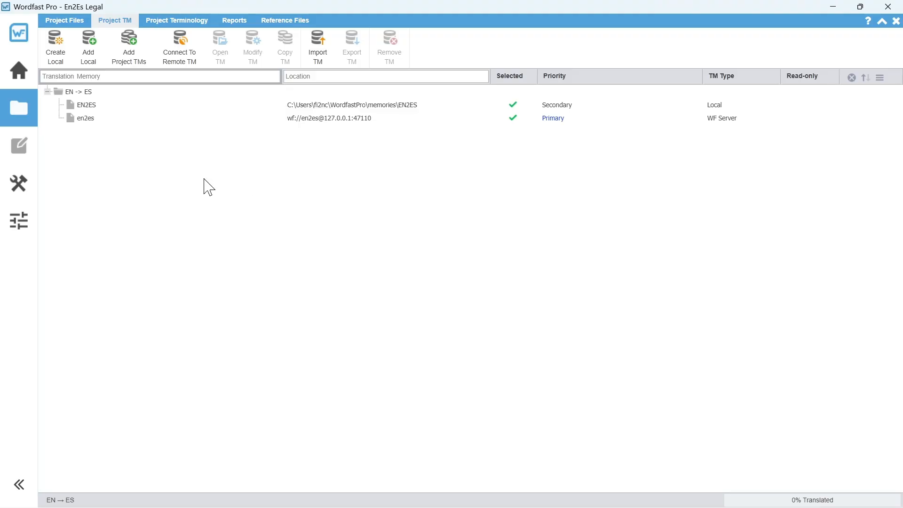
Open the project file Product brief WF Server 26.docx.txlf for translation.
{"action": "left_click", "coordinate": [66, 21]}
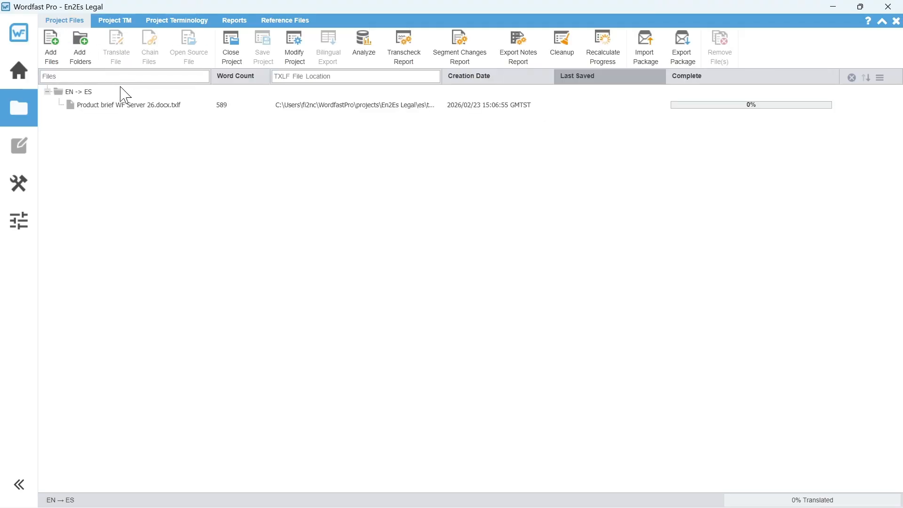
{"action": "double_click", "coordinate": [100, 108]}
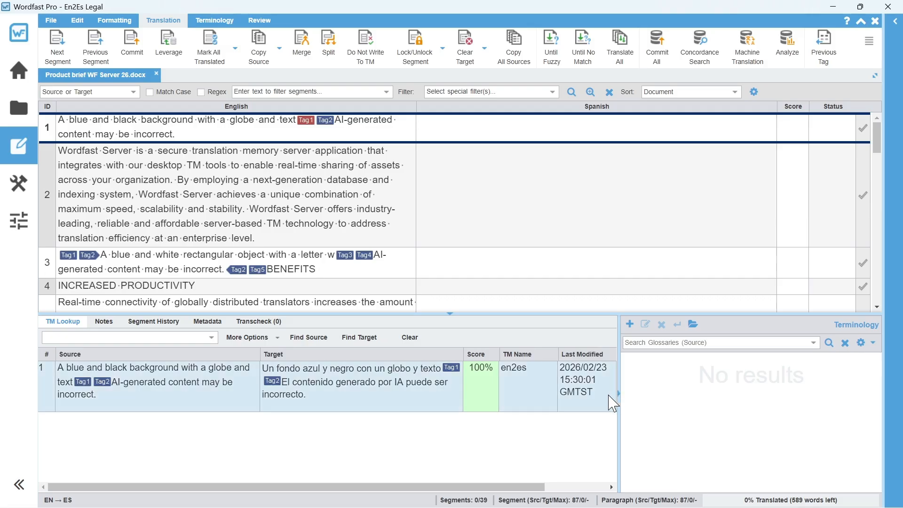
Review the custom attribute and TU information of segment 1's TM match, and insert the match as the Spanish target.
{"action": "mouse_move", "coordinate": [588, 391]}
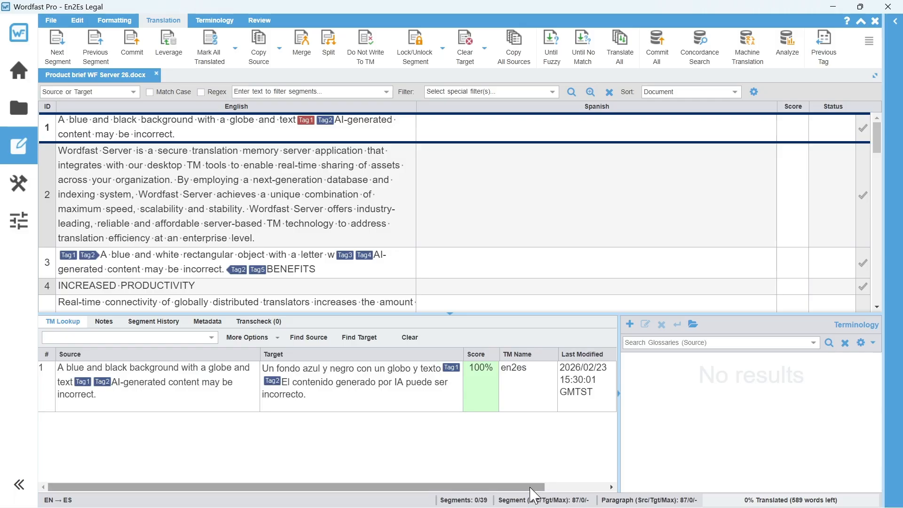
{"action": "left_click_drag", "start_coordinate": [535, 488], "coordinate": [612, 494]}
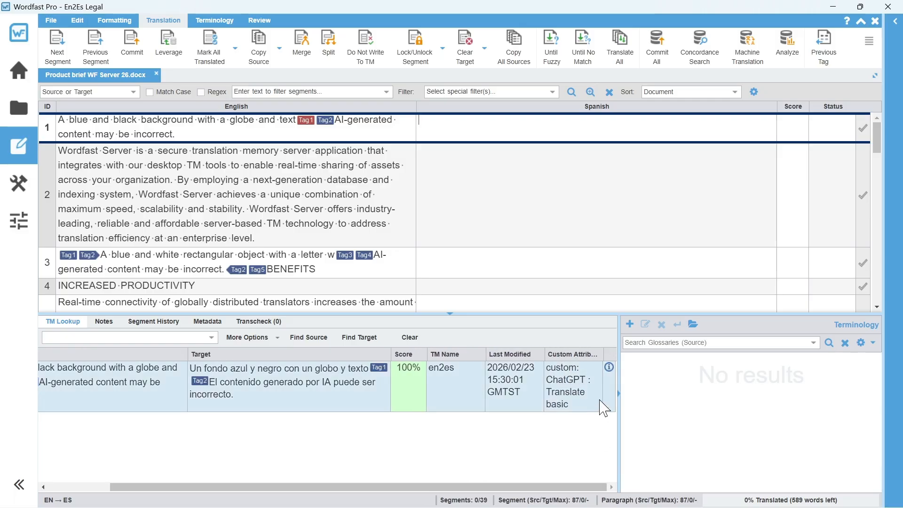
{"action": "left_click", "coordinate": [609, 368]}
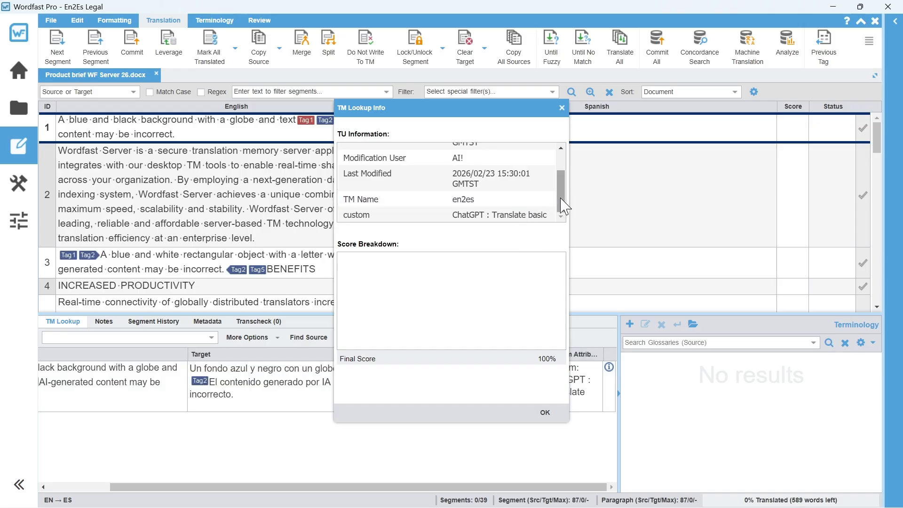
{"action": "left_click_drag", "start_coordinate": [560, 201], "coordinate": [565, 173]}
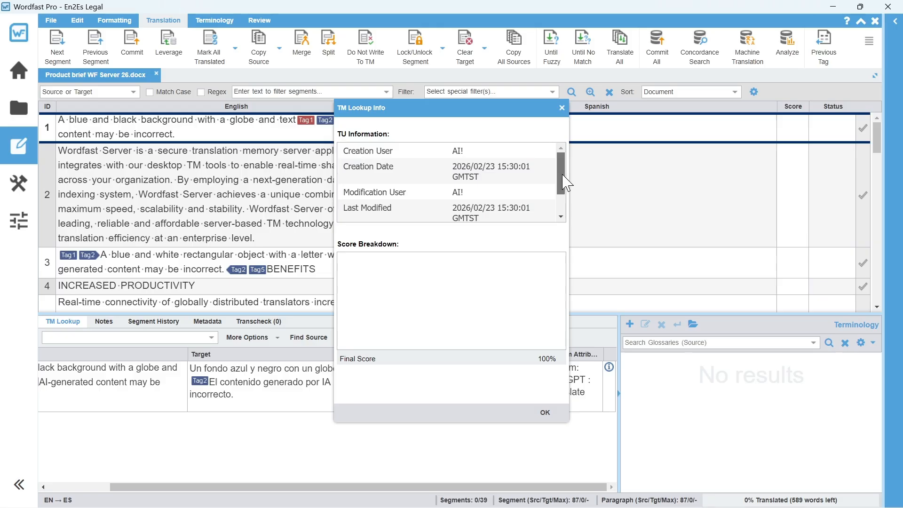
{"action": "left_click_drag", "start_coordinate": [561, 178], "coordinate": [562, 195]}
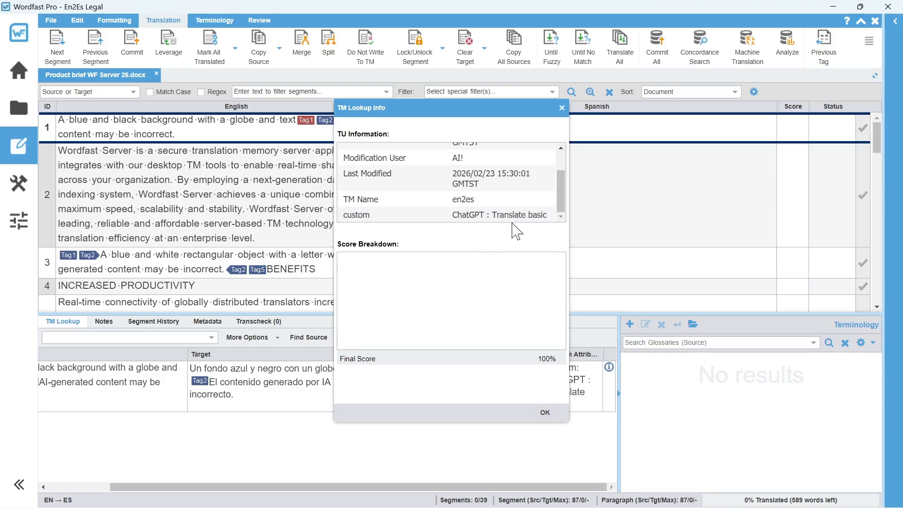
{"action": "left_click", "coordinate": [562, 108]}
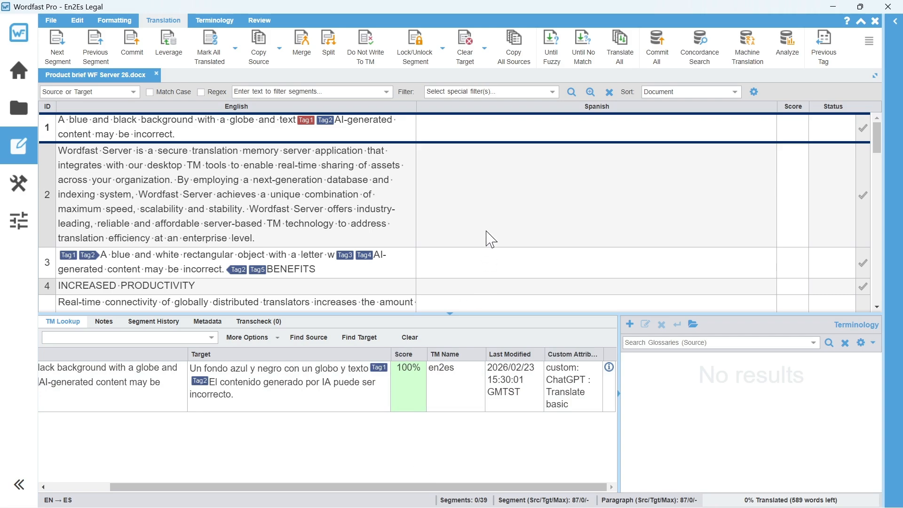
{"action": "double_click", "coordinate": [273, 407]}
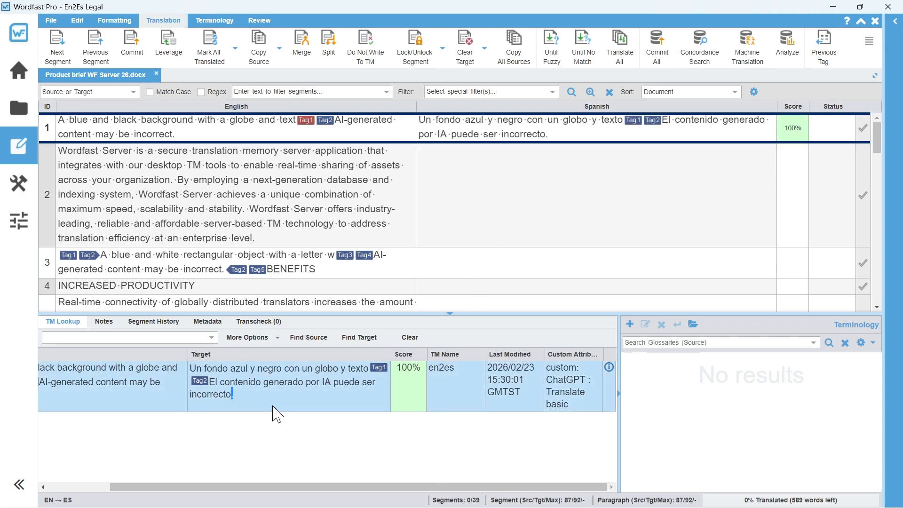
Open segment 2 and insert its TM match from en2es as the Spanish target.
{"action": "left_click", "coordinate": [497, 174]}
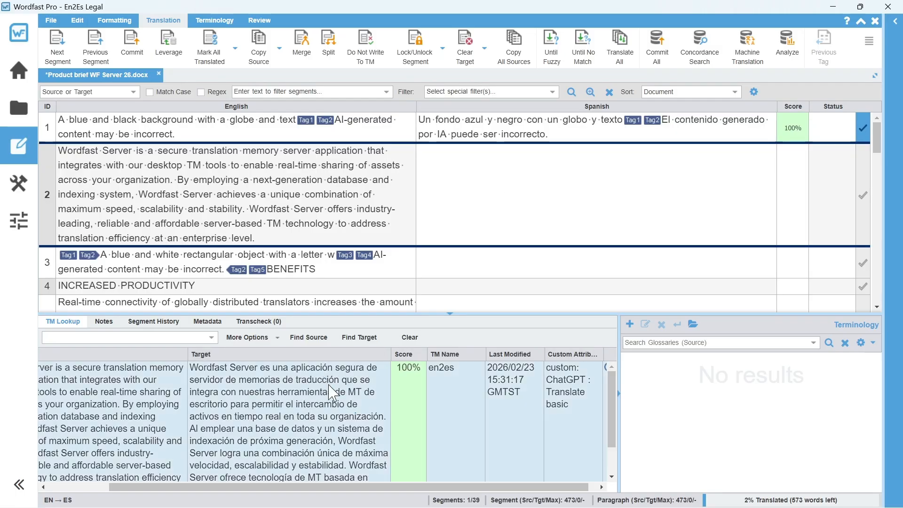
{"action": "double_click", "coordinate": [320, 408]}
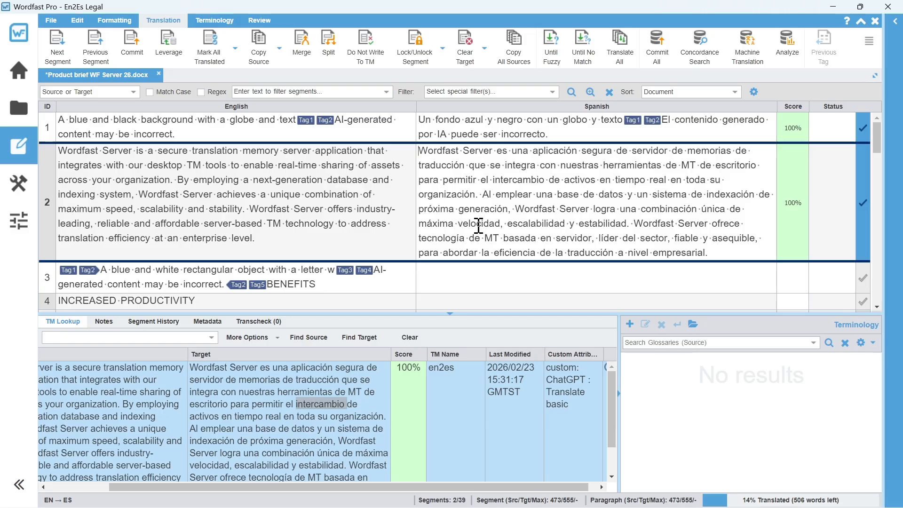
Clear all Spanish targets in the document.
{"action": "left_click", "coordinate": [483, 49]}
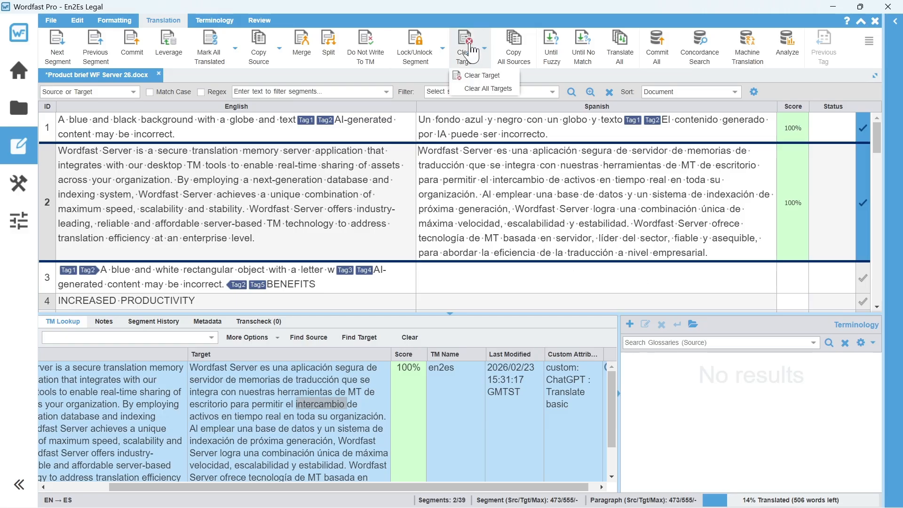
{"action": "left_click", "coordinate": [488, 88]}
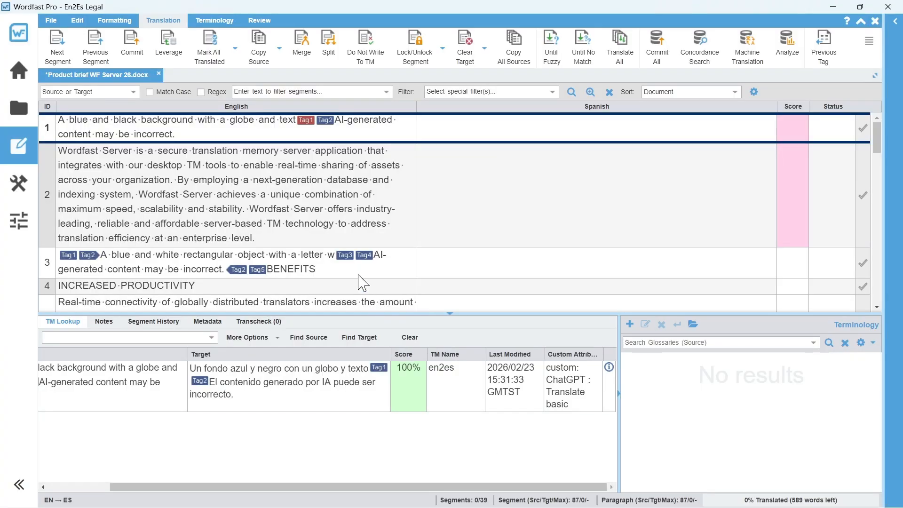
Switch to WfServer and select the Acronym Expander prompt for the en2es account's ChatGPT engine, testing the engine before accepting.
{"action": "scroll", "coordinate": [363, 282], "scroll_direction": "down", "scroll_amount": 5}
{"action": "scroll", "coordinate": [363, 282], "scroll_direction": "down", "scroll_amount": 6}
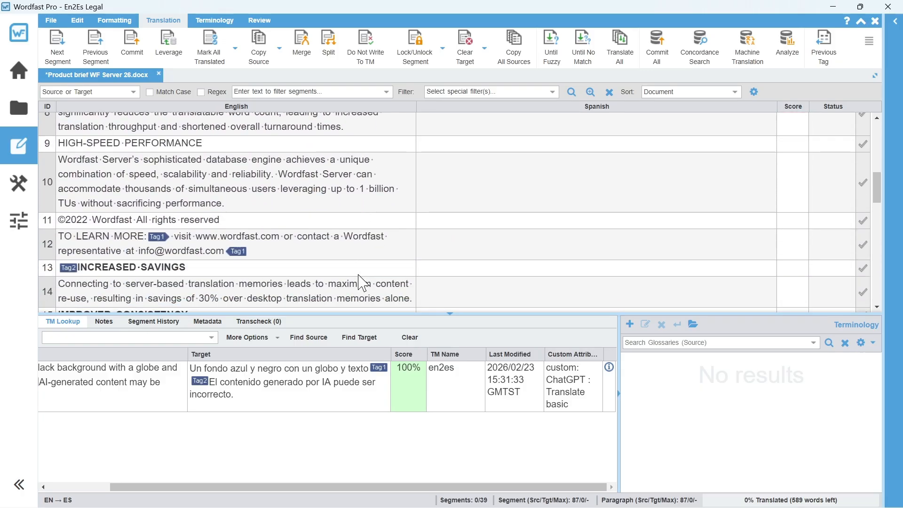
{"action": "scroll", "coordinate": [363, 283], "scroll_direction": "down", "scroll_amount": 5}
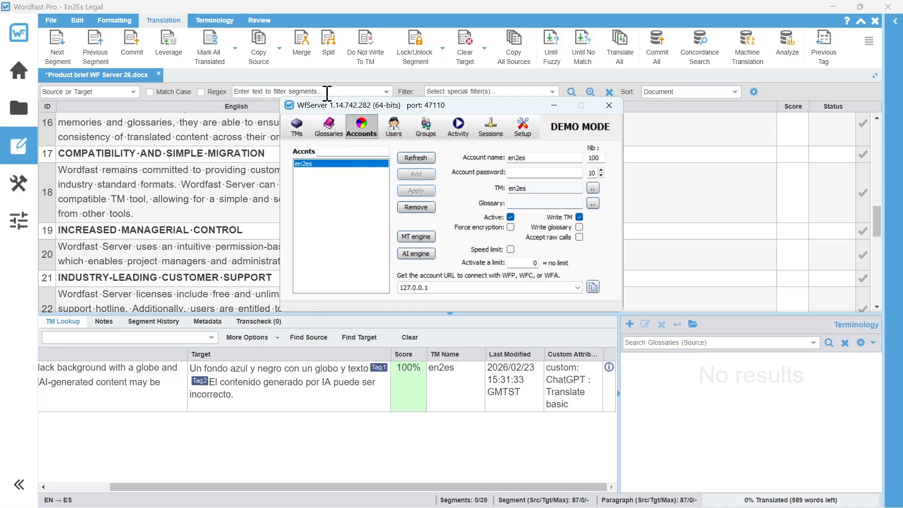
{"action": "left_click", "coordinate": [417, 254]}
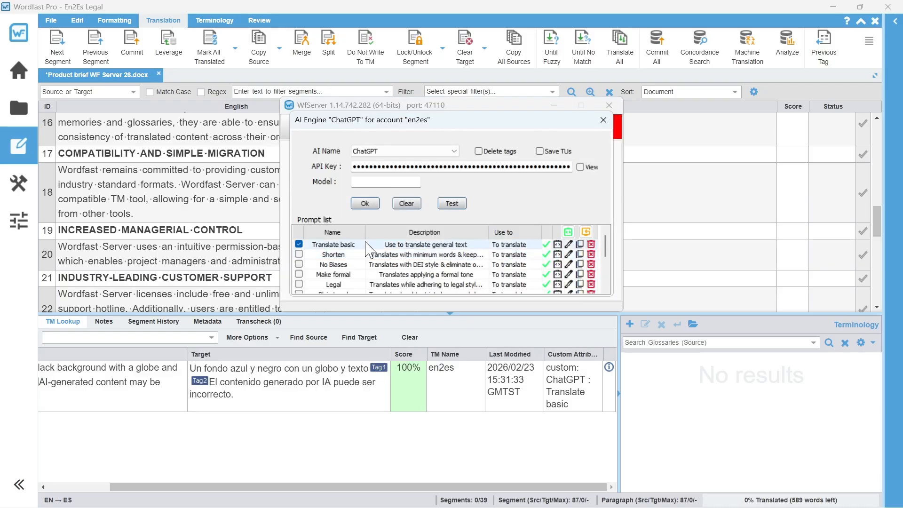
{"action": "left_click_drag", "start_coordinate": [608, 258], "coordinate": [612, 275]}
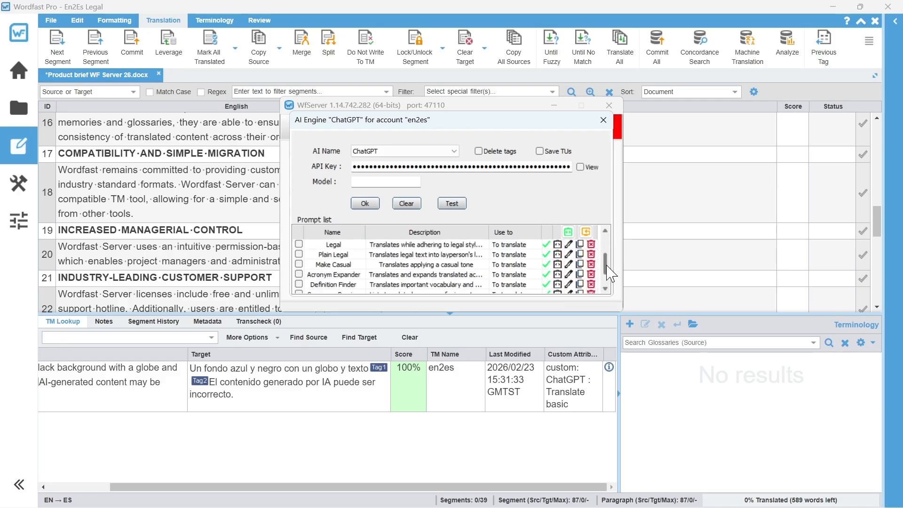
{"action": "left_click", "coordinate": [299, 274]}
{"action": "left_click", "coordinate": [454, 207]}
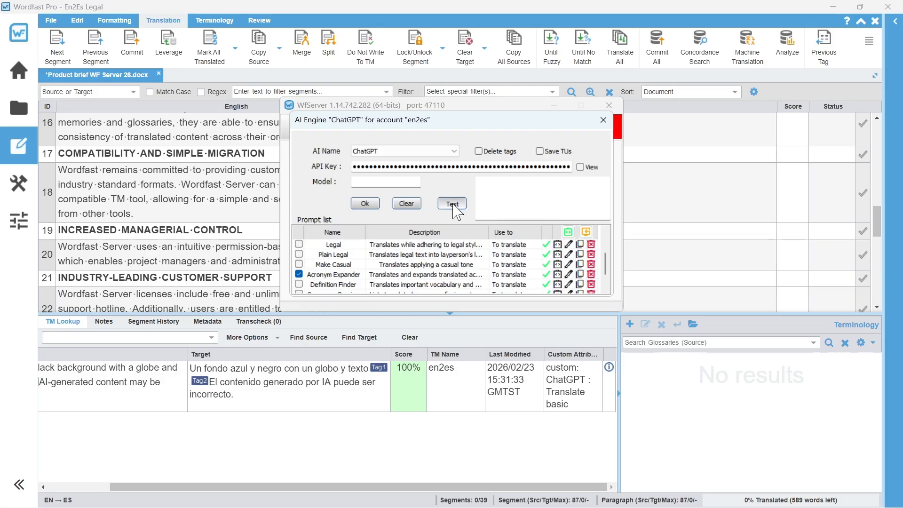
{"action": "left_click", "coordinate": [365, 203]}
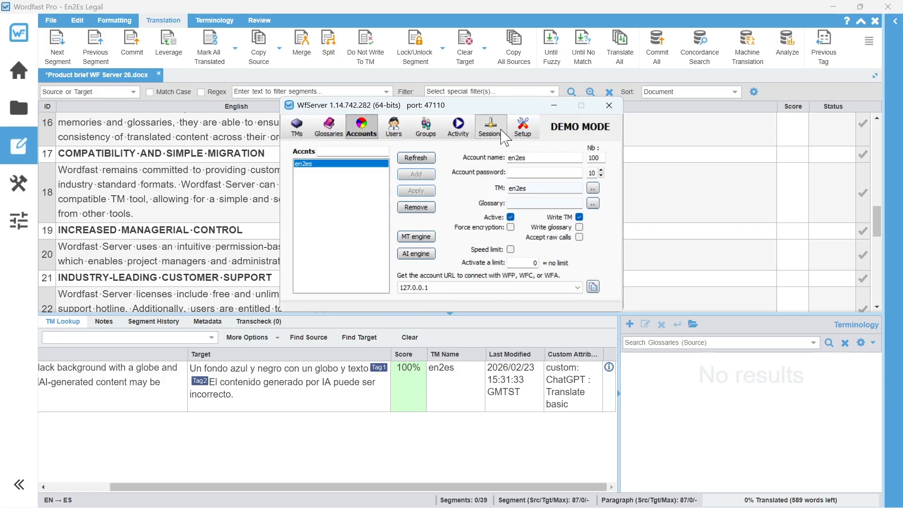
Back in Wordfast Pro, insert the Acronym Expander TM match as segment 18's Spanish target, and look up the match for segment 33.
{"action": "left_click", "coordinate": [795, 106]}
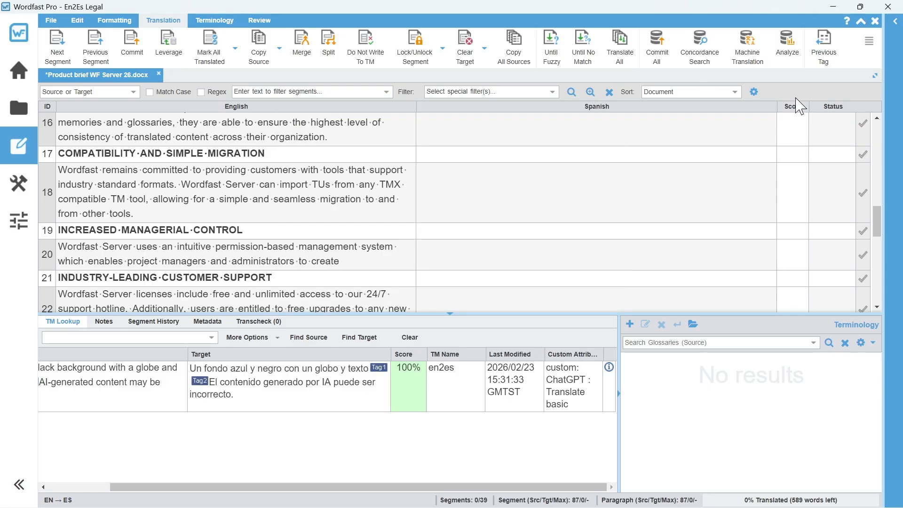
{"action": "left_click", "coordinate": [490, 226]}
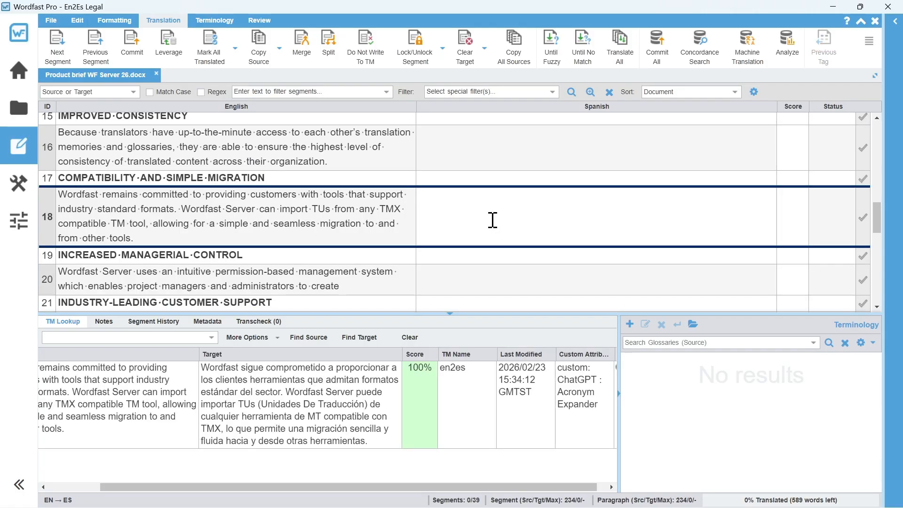
{"action": "left_click", "coordinate": [321, 425]}
{"action": "scroll", "coordinate": [320, 420], "scroll_direction": "left", "scroll_amount": 1}
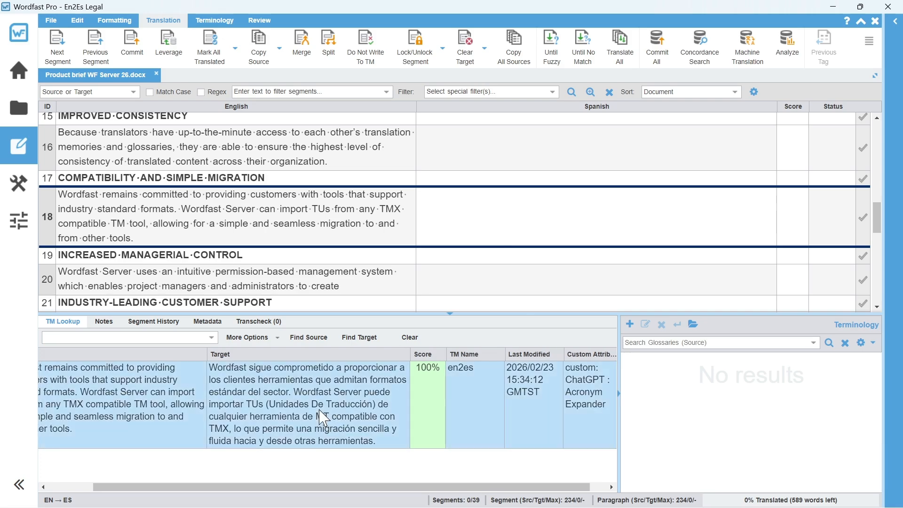
{"action": "double_click", "coordinate": [323, 417]}
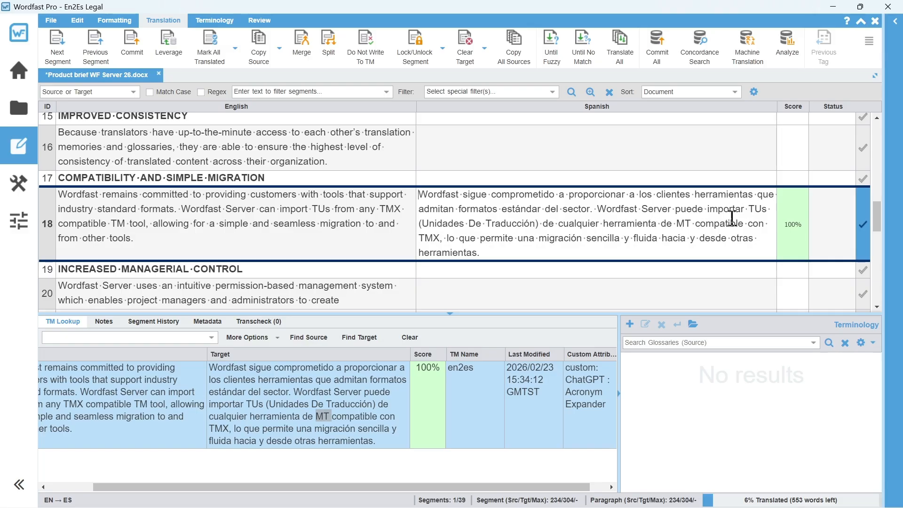
{"action": "scroll", "coordinate": [523, 202], "scroll_direction": "down", "scroll_amount": 5}
{"action": "left_click", "coordinate": [519, 193]}
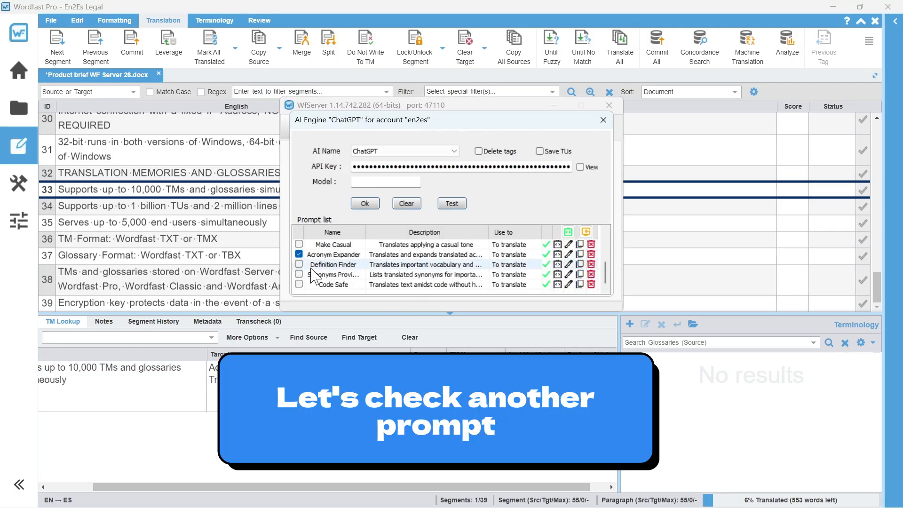
In WfServer, switch the en2es account's ChatGPT prompt to Synonyms Provider, accept it, and minimize the server window.
{"action": "left_click", "coordinate": [299, 274]}
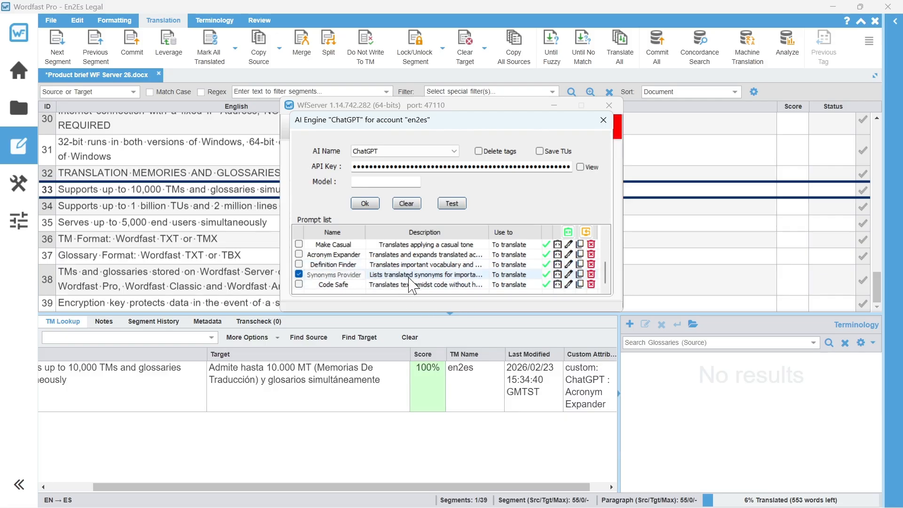
{"action": "left_click", "coordinate": [365, 203]}
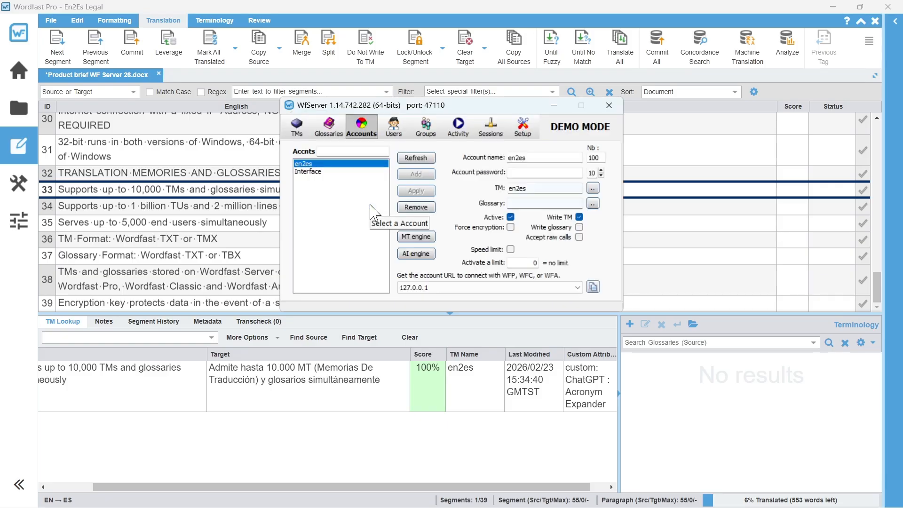
{"action": "left_click", "coordinate": [555, 105]}
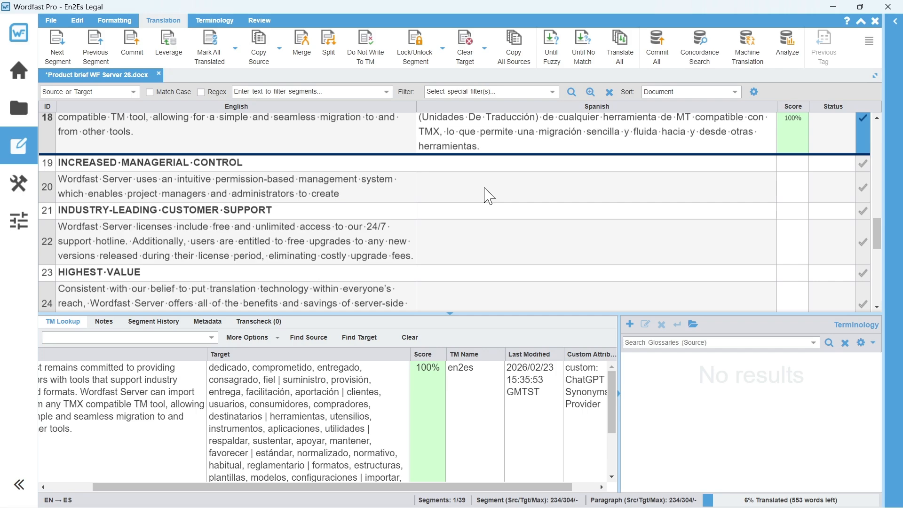
In Wordfast Pro, open segment 20 and insert its Synonyms Provider TM match as the Spanish target.
{"action": "left_click", "coordinate": [489, 196]}
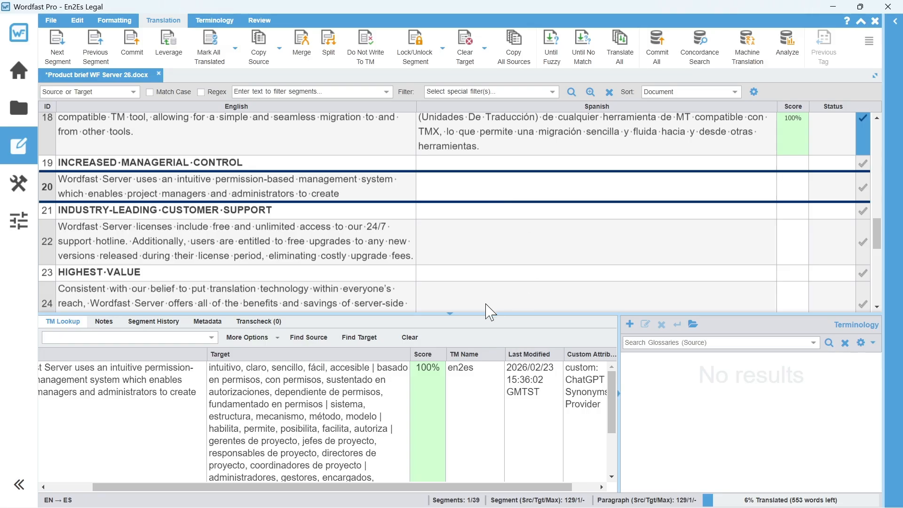
{"action": "scroll", "coordinate": [486, 306], "scroll_direction": "down", "scroll_amount": 3}
{"action": "scroll", "coordinate": [487, 306], "scroll_direction": "up", "scroll_amount": 2}
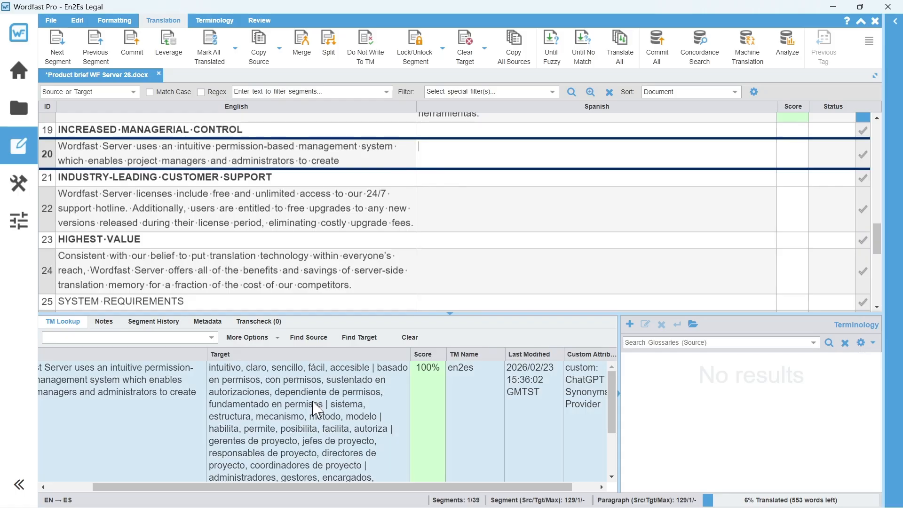
{"action": "left_click", "coordinate": [315, 403]}
{"action": "double_click", "coordinate": [314, 405]}
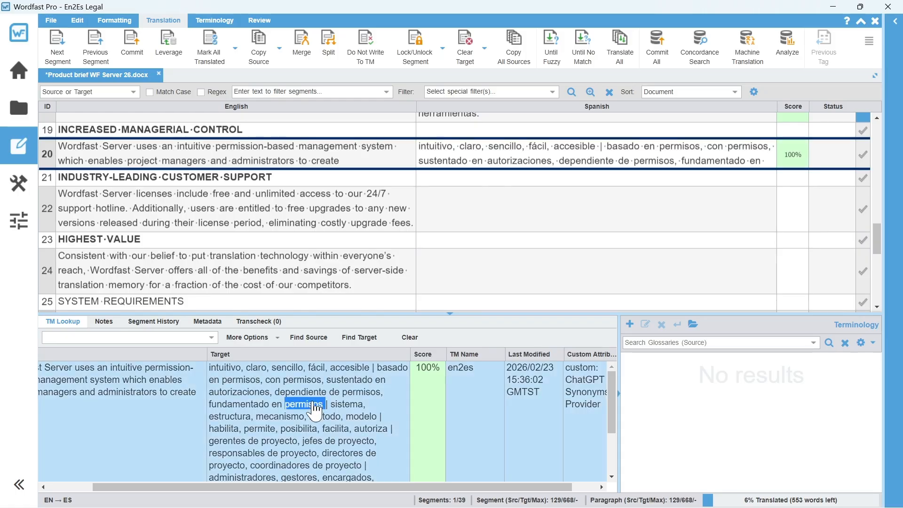